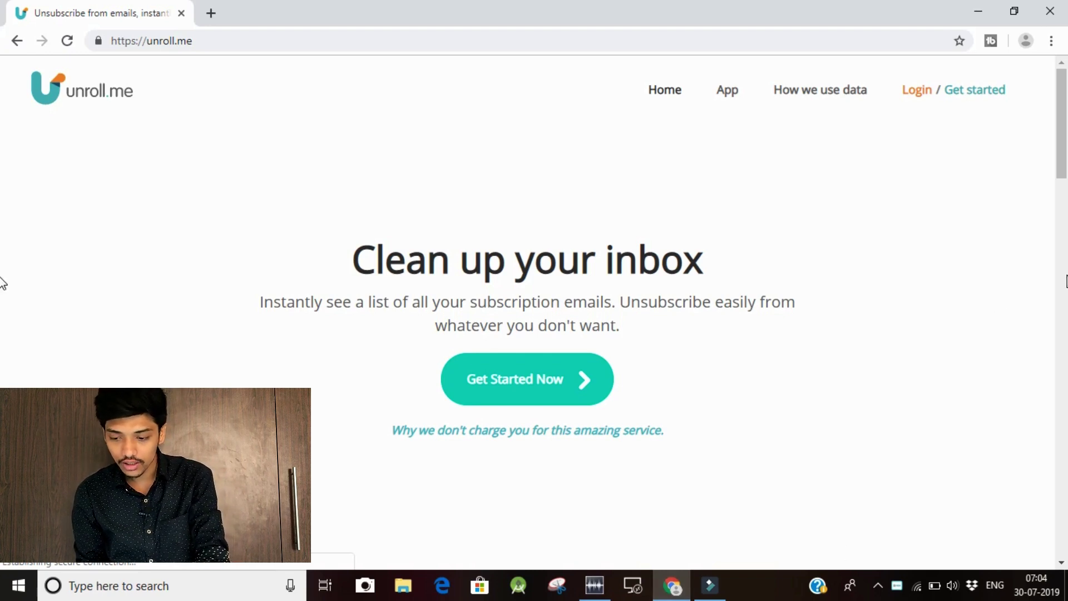
- Start Unroll.Me sign-up with Google and accept the privacy terms
{"action": "scroll", "coordinate": [3, 207], "scroll_direction": "down", "scroll_amount": 3}
{"action": "scroll", "coordinate": [2, 207], "scroll_direction": "down", "scroll_amount": 15}
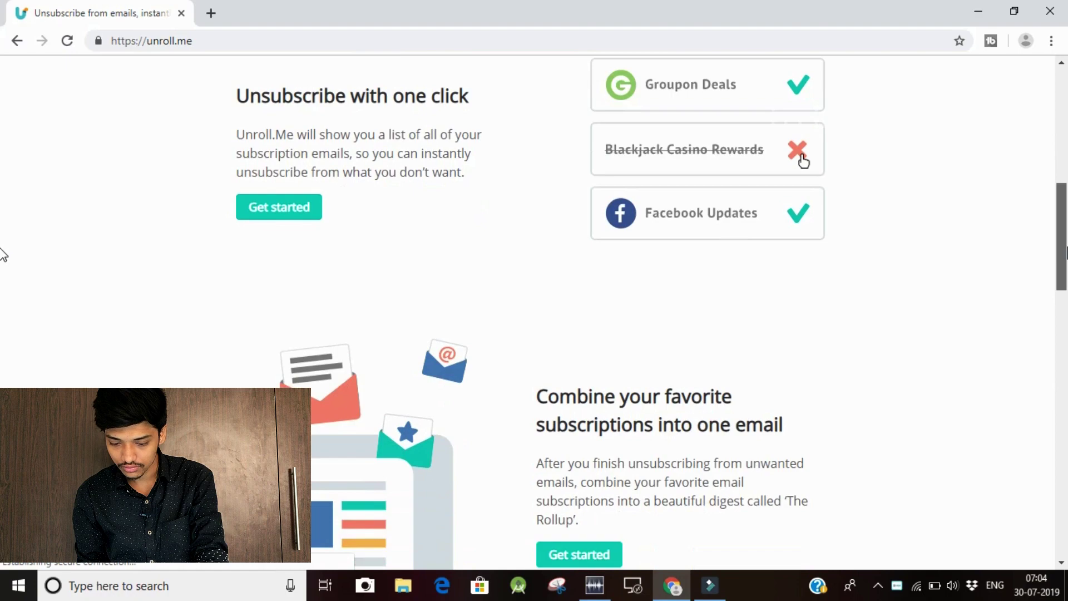
{"action": "left_click_drag", "start_coordinate": [1065, 376], "coordinate": [1066, 409]}
{"action": "scroll", "coordinate": [3, 203], "scroll_direction": "up", "scroll_amount": 15}
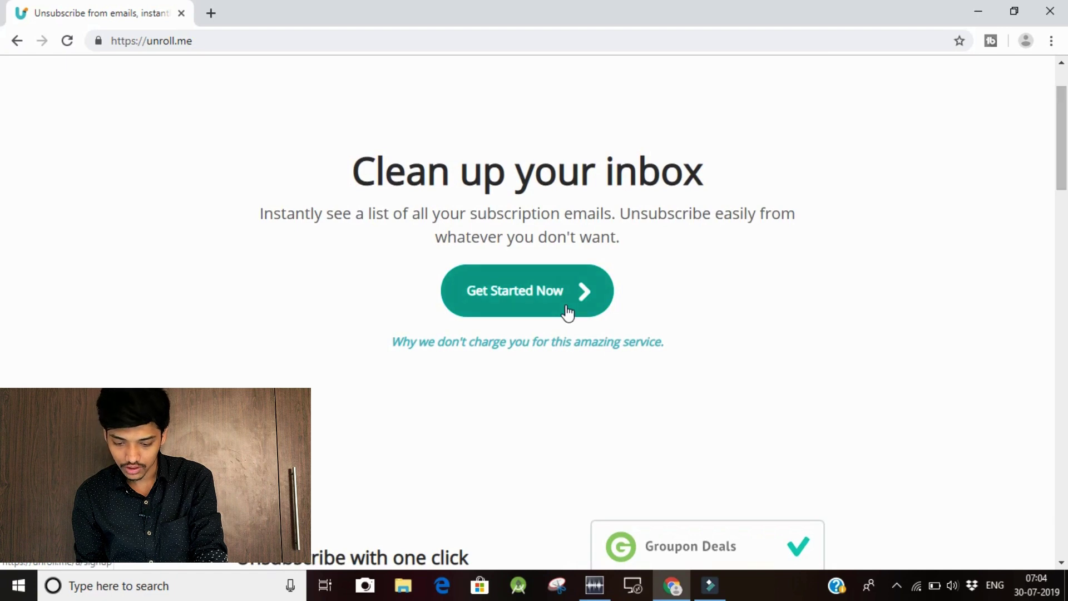
{"action": "left_click", "coordinate": [567, 313]}
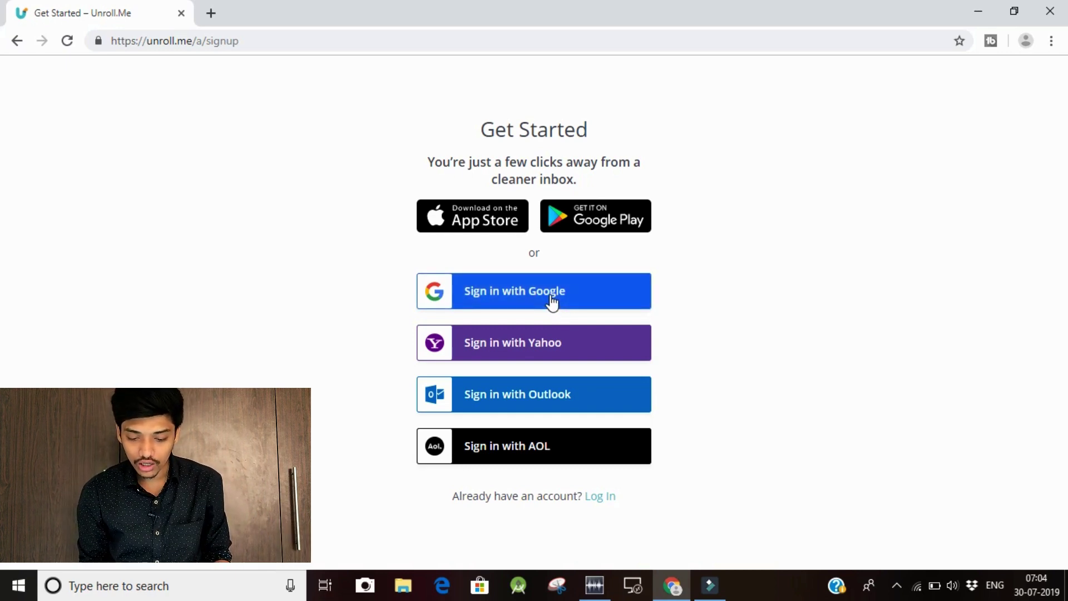
{"action": "left_click", "coordinate": [552, 303]}
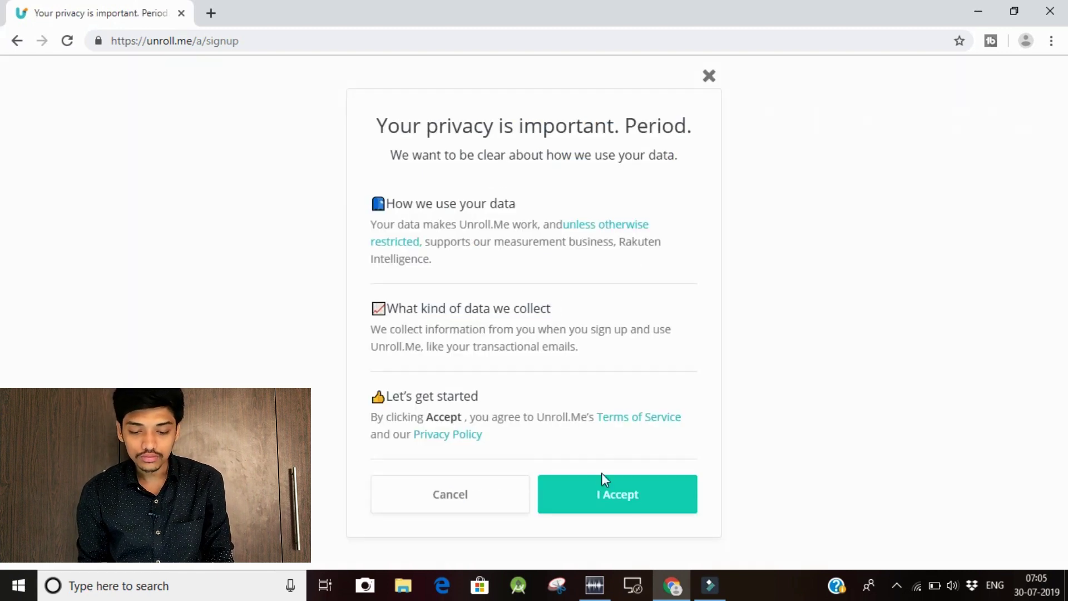
{"action": "left_click", "coordinate": [610, 494]}
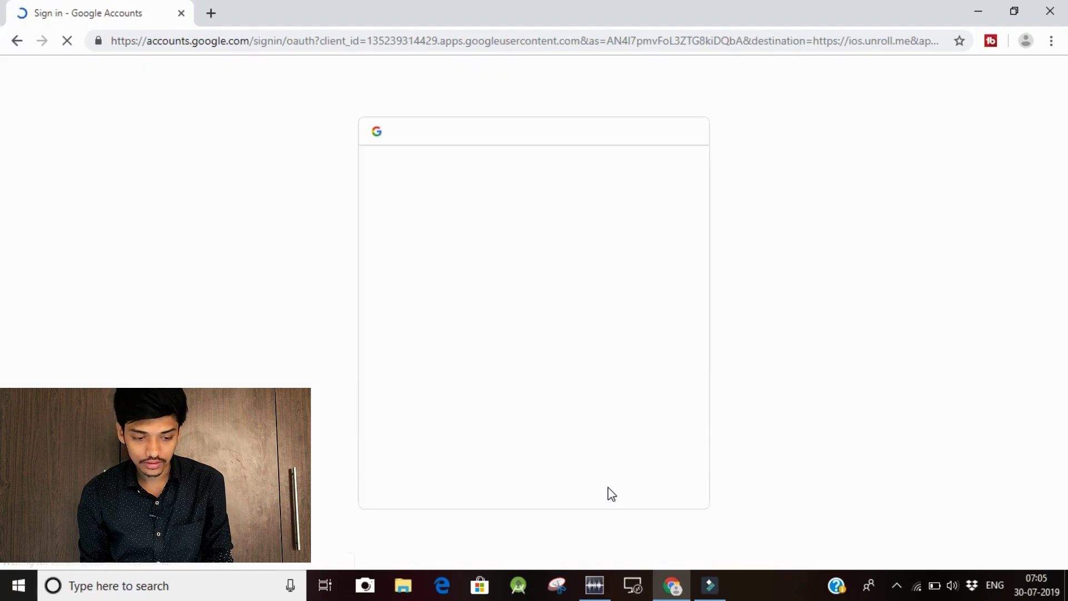
- Sign in with the Google account password and allow Unroll.me to access Gmail
{"action": "type", "text": "*"}
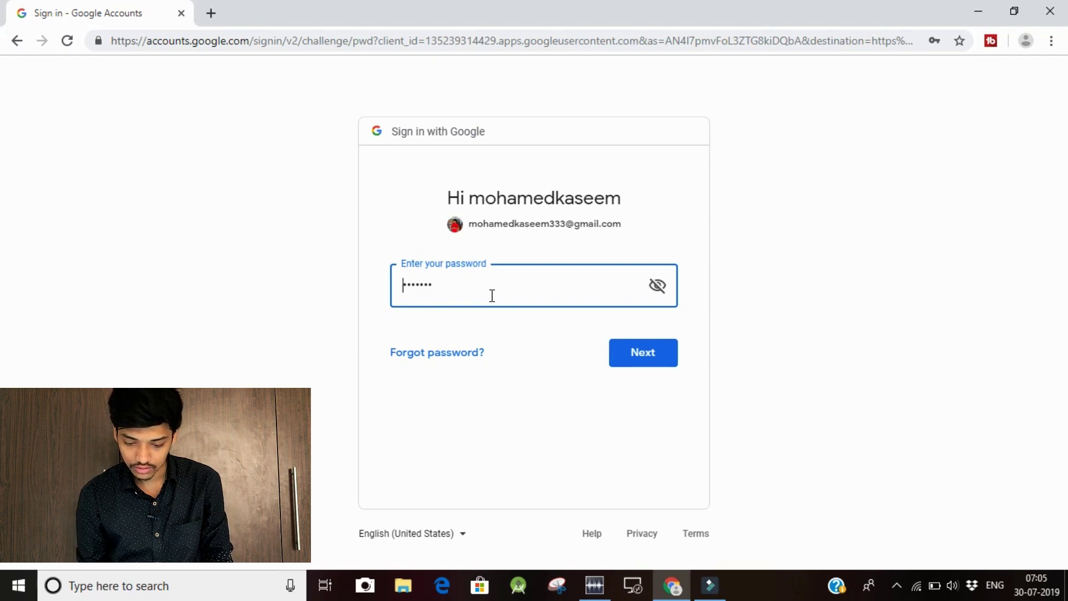
{"action": "key", "text": "Return"}
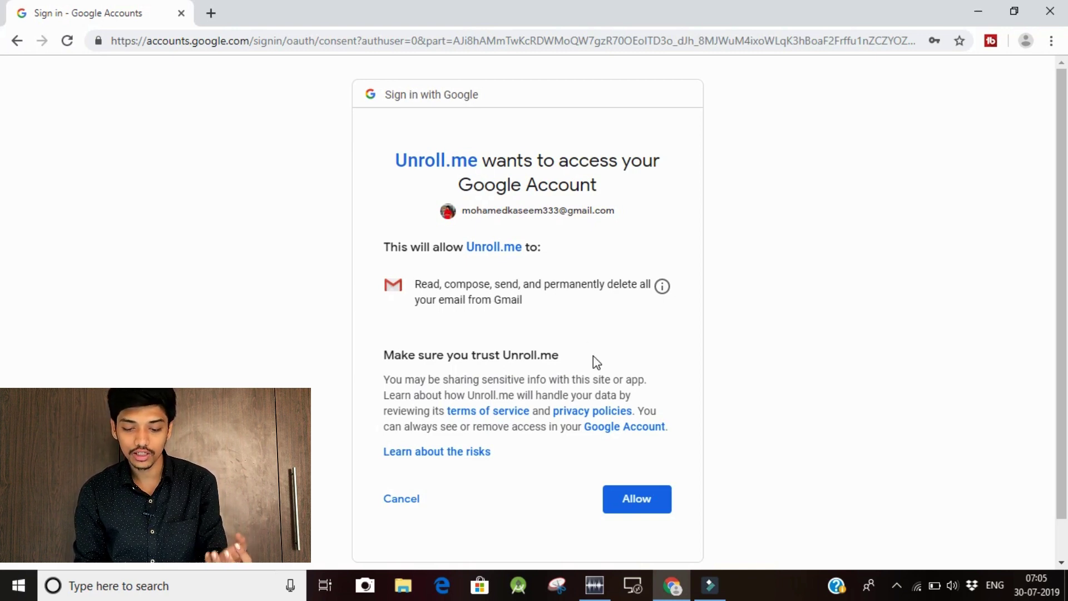
{"action": "left_click", "coordinate": [634, 498]}
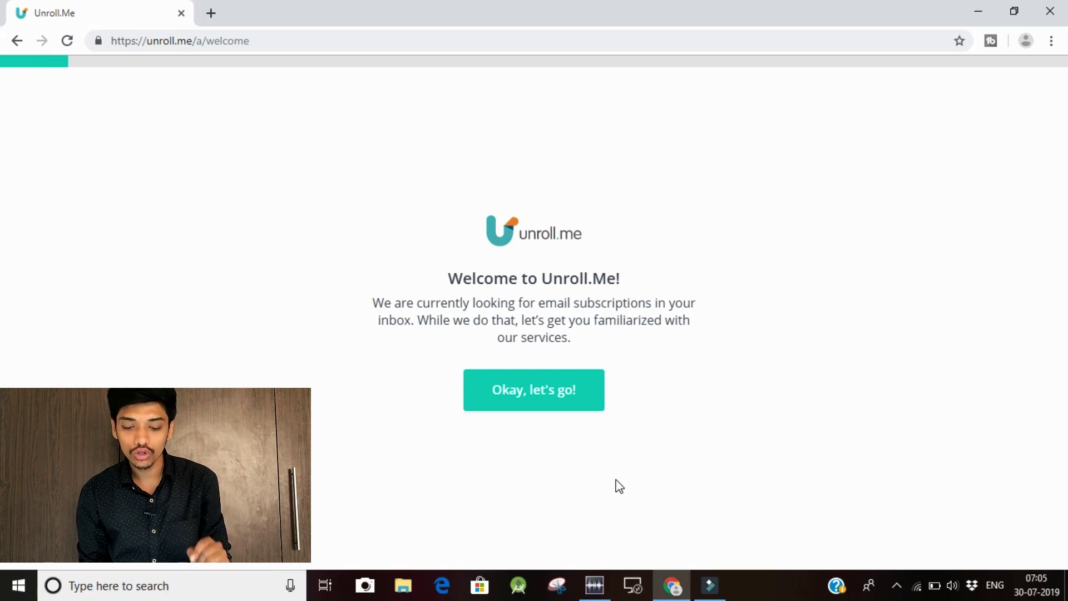
- Finish the welcome tour and open the 49 found subscriptions for editing
{"action": "left_click", "coordinate": [563, 402]}
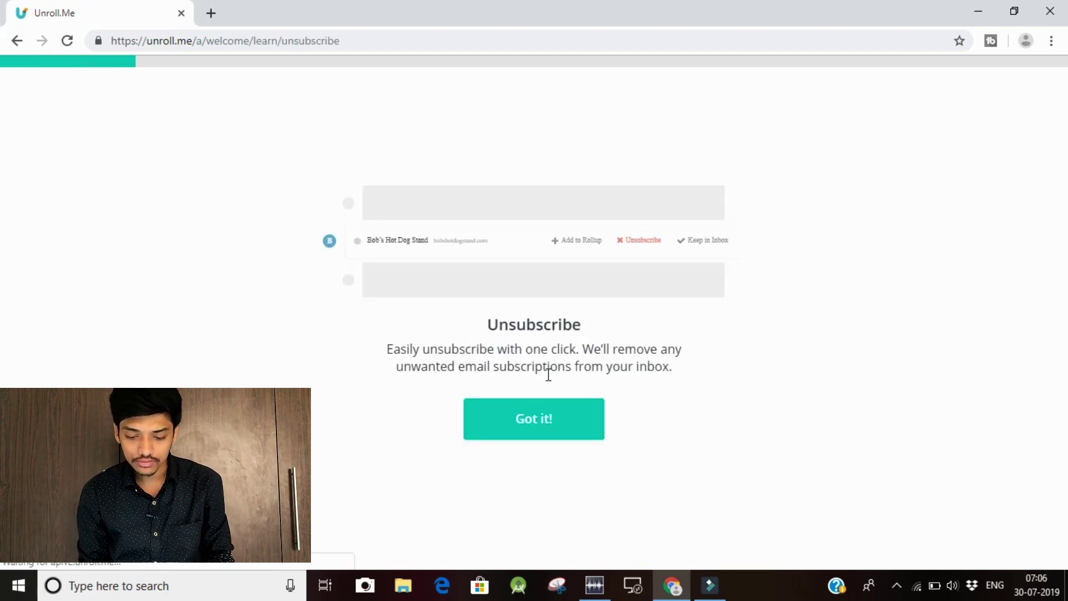
{"action": "left_click", "coordinate": [550, 421]}
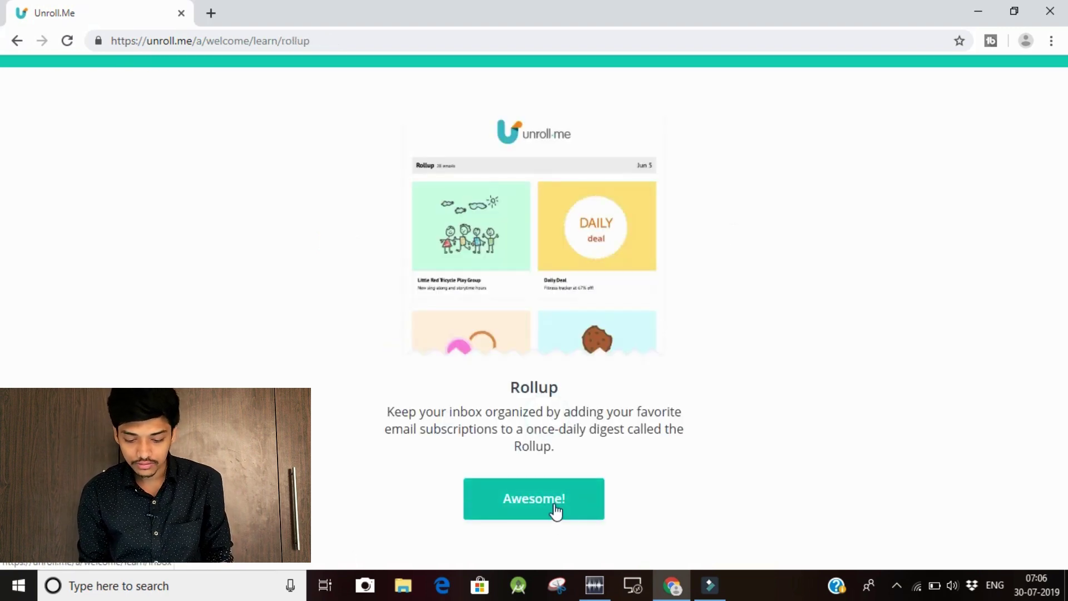
{"action": "left_click", "coordinate": [557, 511]}
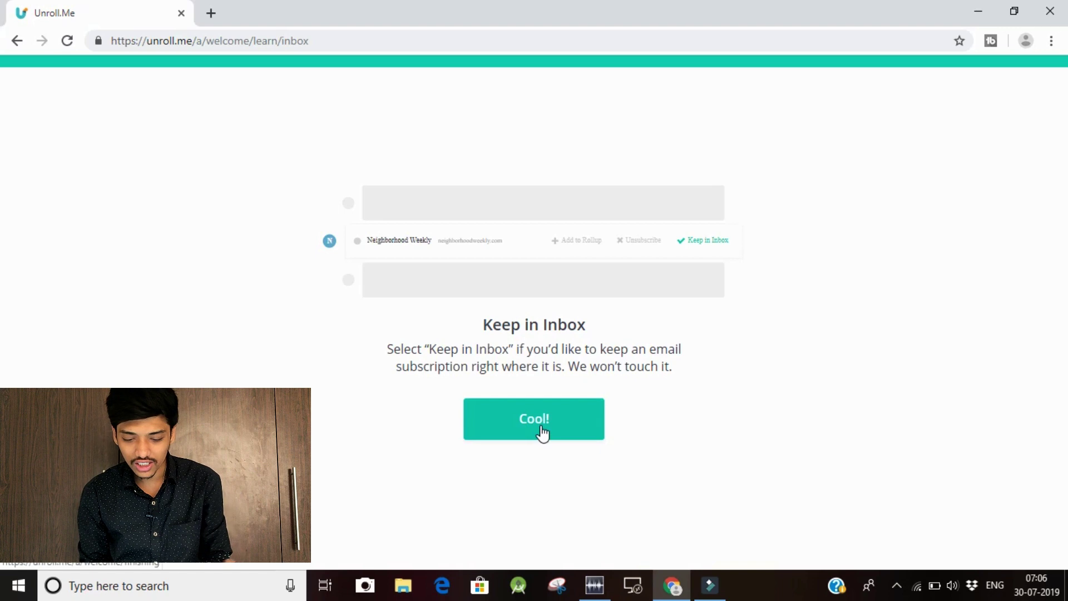
{"action": "left_click", "coordinate": [543, 433]}
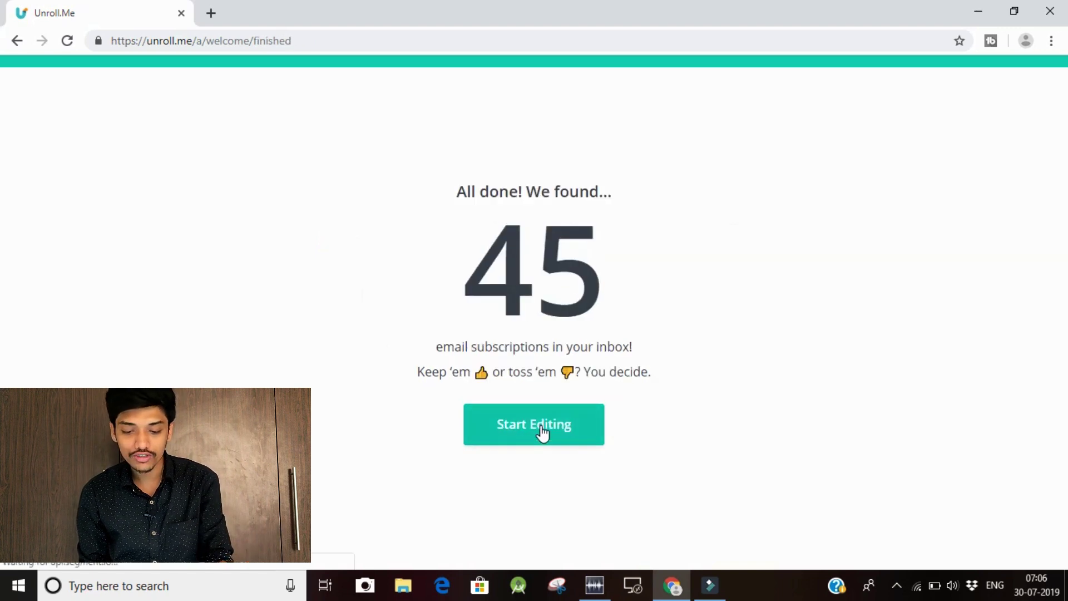
{"action": "left_click", "coordinate": [542, 433]}
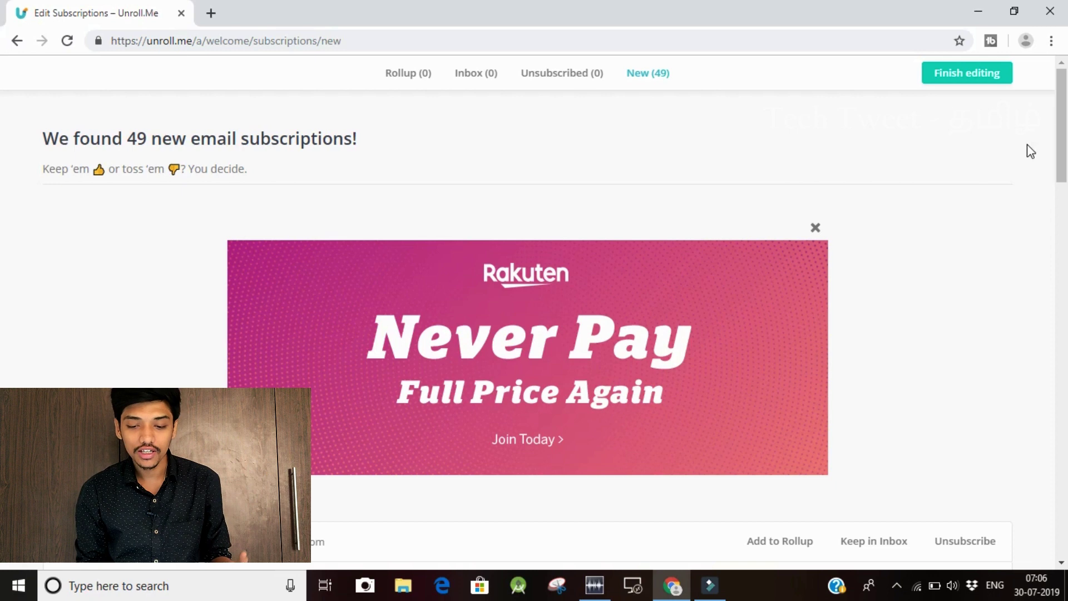
{"action": "left_click", "coordinate": [816, 228]}
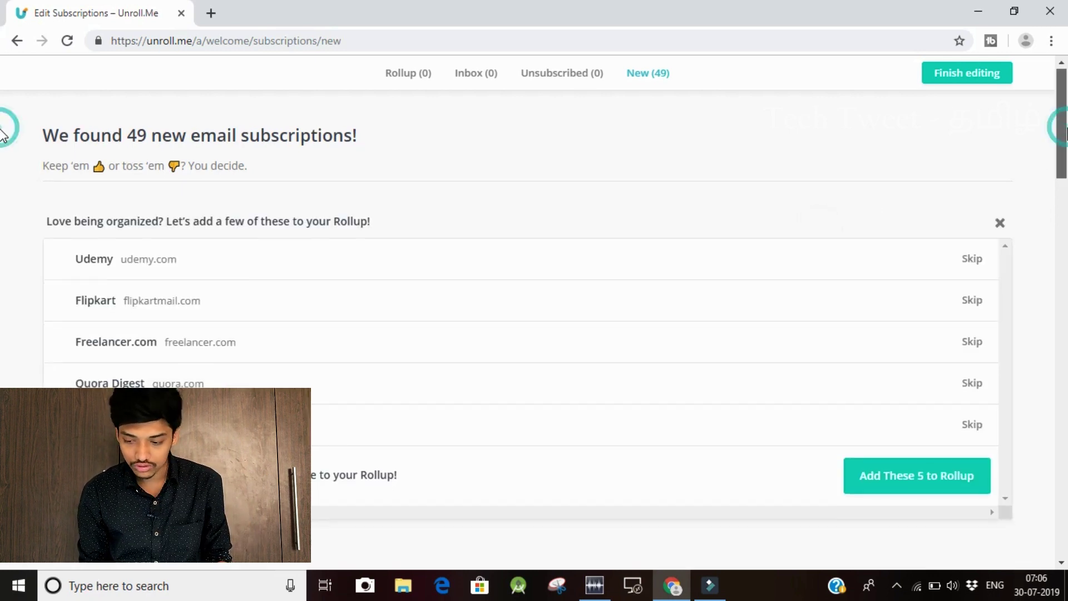
{"action": "scroll", "coordinate": [1011, 225], "scroll_direction": "down", "scroll_amount": 1}
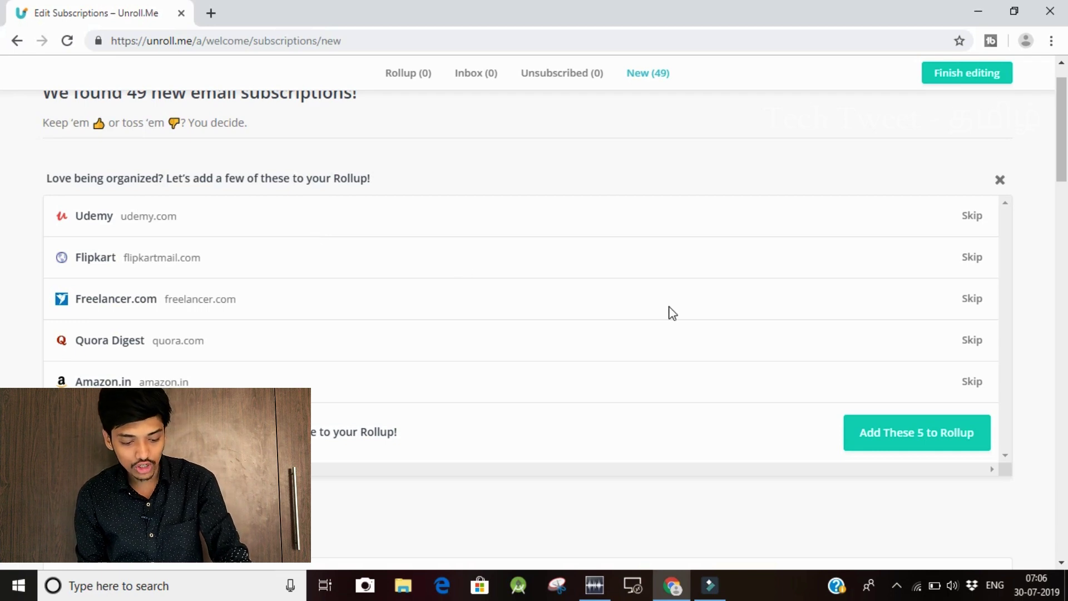
{"action": "left_click_drag", "start_coordinate": [1060, 179], "coordinate": [1066, 364]}
{"action": "scroll", "coordinate": [3, 202], "scroll_direction": "down", "scroll_amount": 5}
{"action": "scroll", "coordinate": [3, 367], "scroll_direction": "down", "scroll_amount": 2}
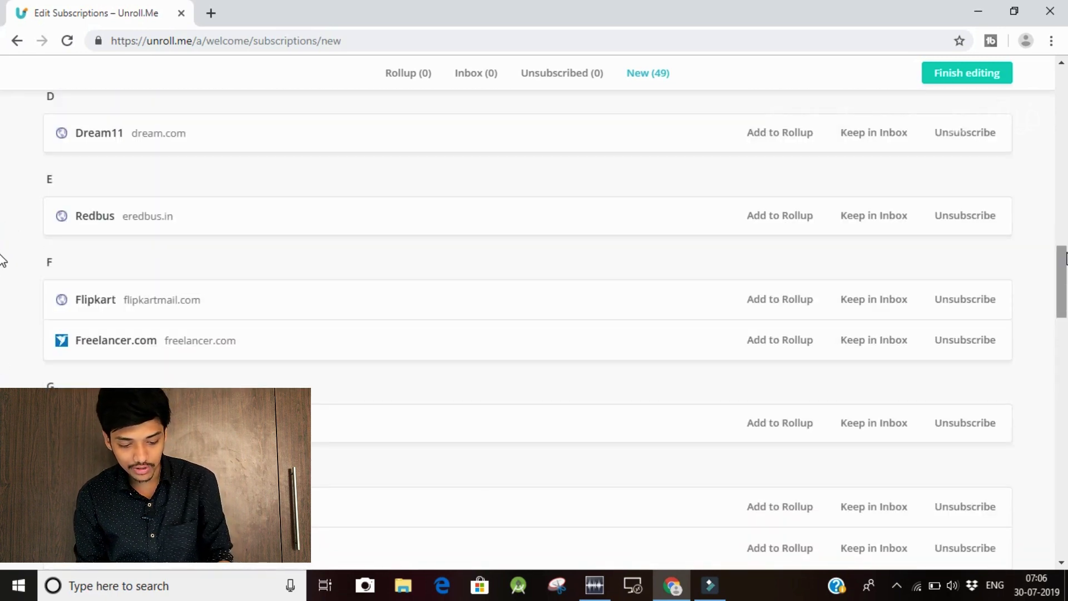
{"action": "scroll", "coordinate": [3, 300], "scroll_direction": "down", "scroll_amount": 6}
{"action": "scroll", "coordinate": [2, 362], "scroll_direction": "down", "scroll_amount": 8}
{"action": "left_click_drag", "start_coordinate": [1065, 410], "coordinate": [1066, 515]}
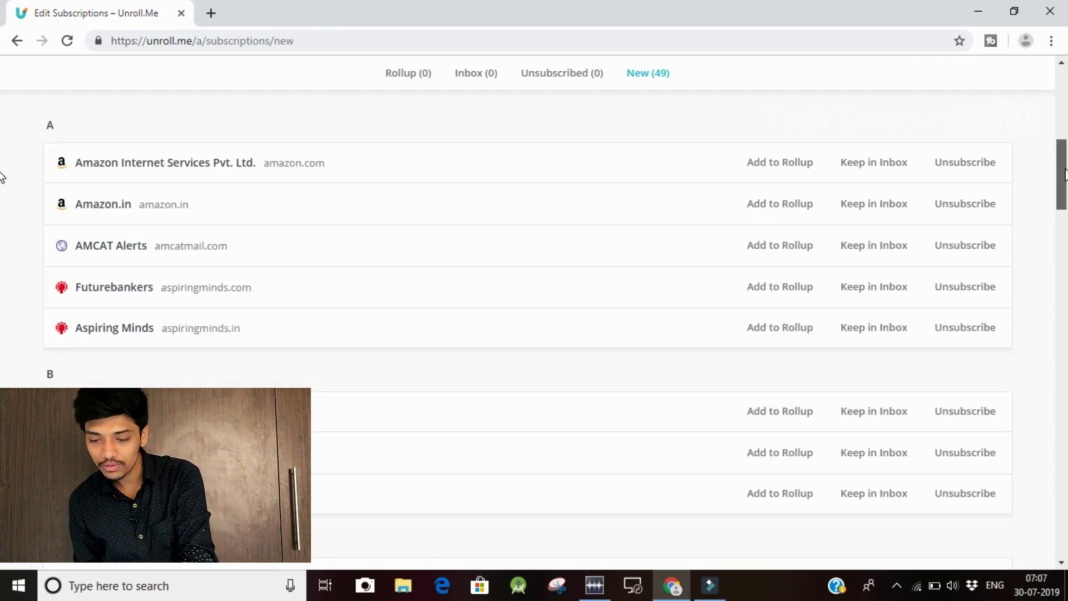
{"action": "left_click_drag", "start_coordinate": [1066, 174], "coordinate": [1065, 175]}
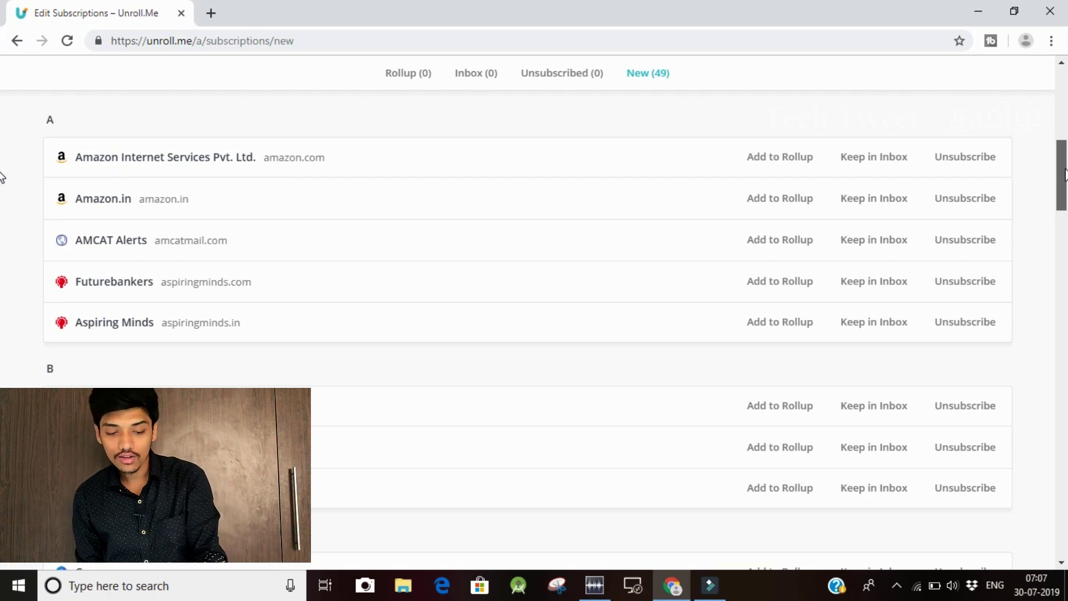
{"action": "left_click_drag", "start_coordinate": [1066, 174], "coordinate": [1065, 193]}
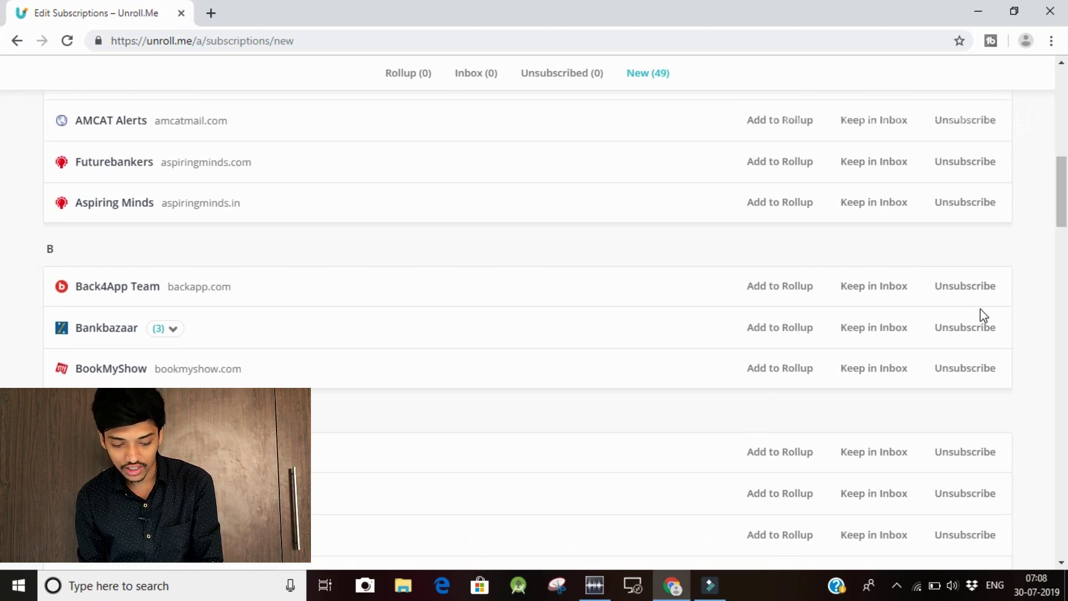
- Unsubscribe from Back4App Team and instamojomail.com, leaving 47 new subscriptions
{"action": "left_click", "coordinate": [979, 292]}
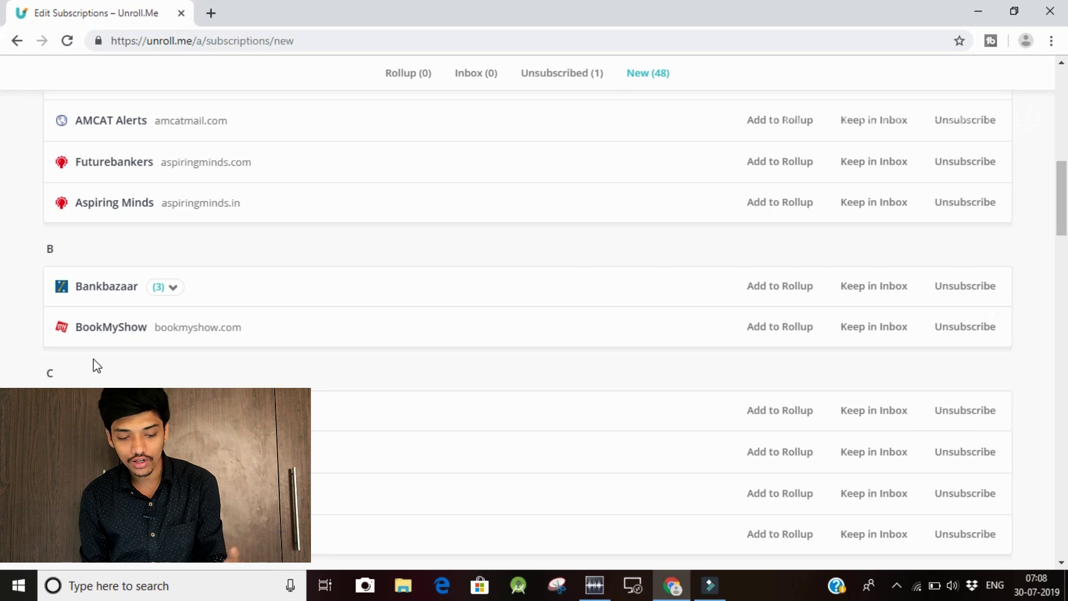
{"action": "left_click", "coordinate": [173, 287]}
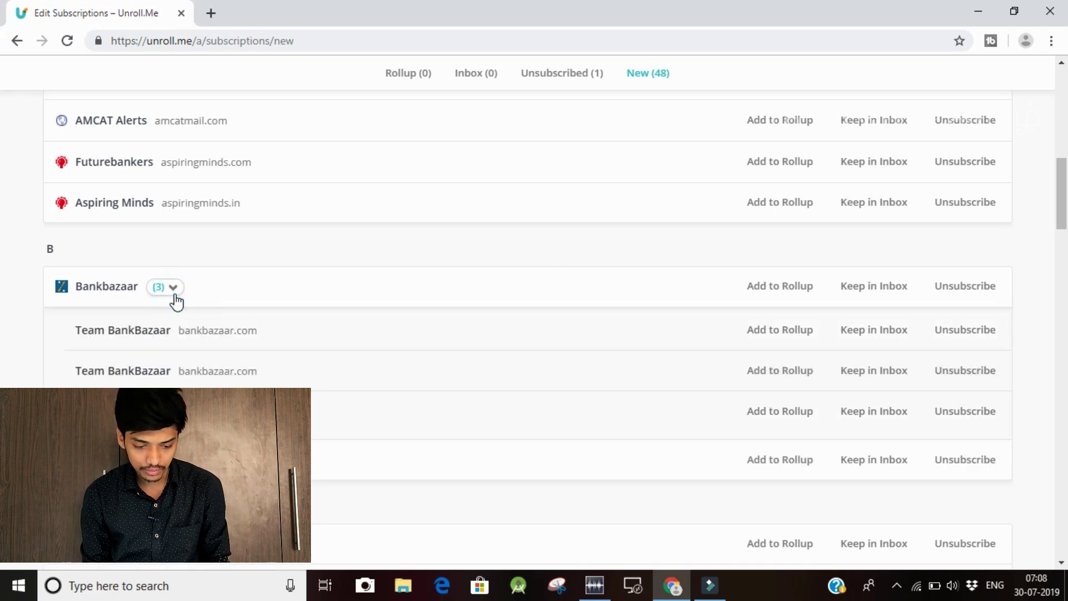
{"action": "left_click", "coordinate": [174, 296]}
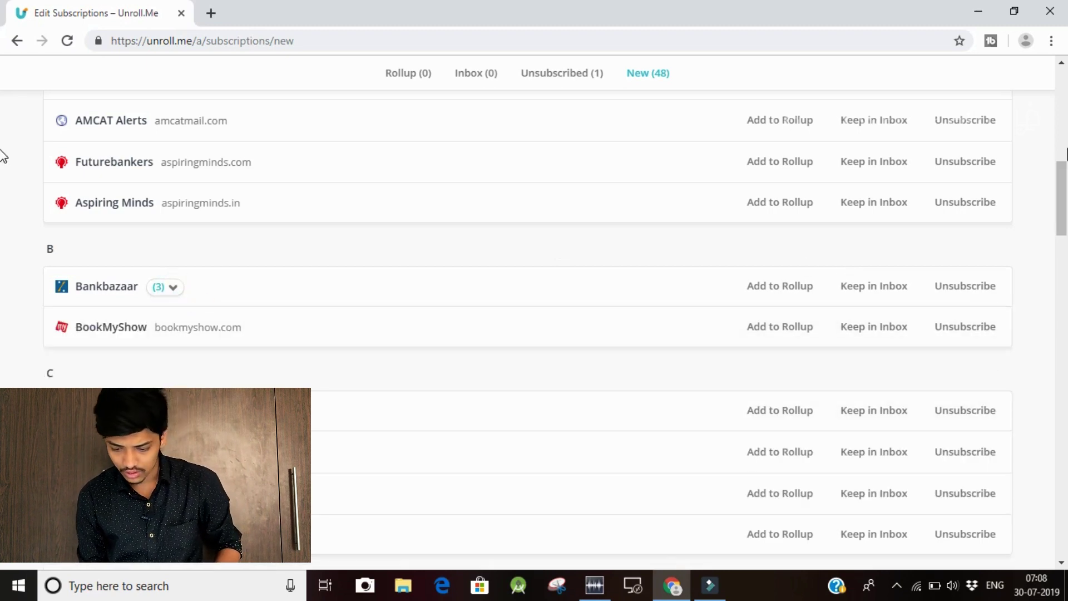
{"action": "left_click_drag", "start_coordinate": [1064, 181], "coordinate": [1064, 342]}
{"action": "left_click", "coordinate": [956, 250]}
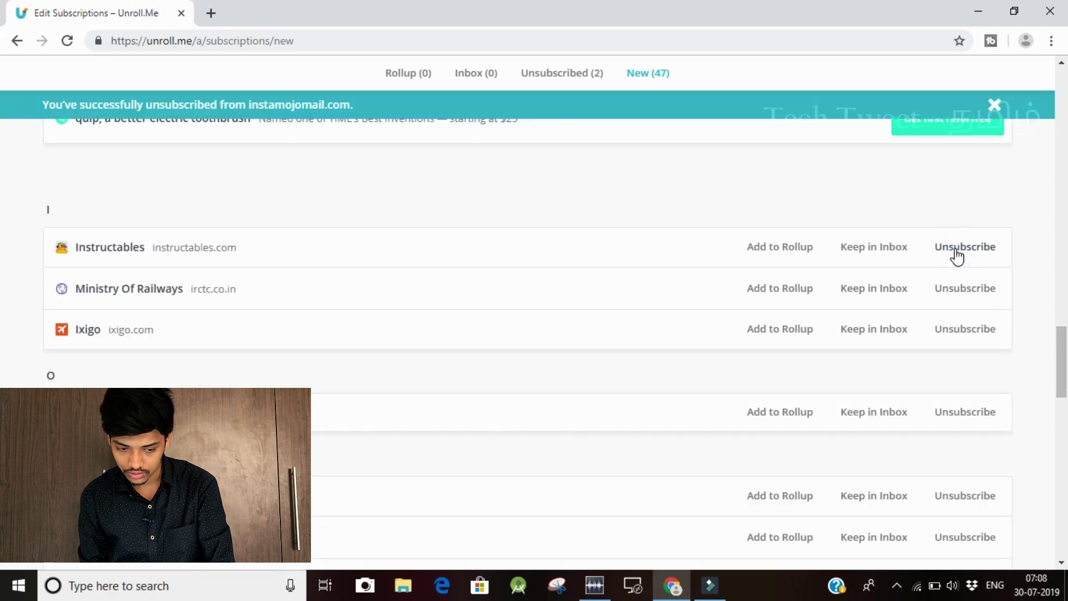
{"action": "left_click_drag", "start_coordinate": [1064, 376], "coordinate": [1065, 553]}
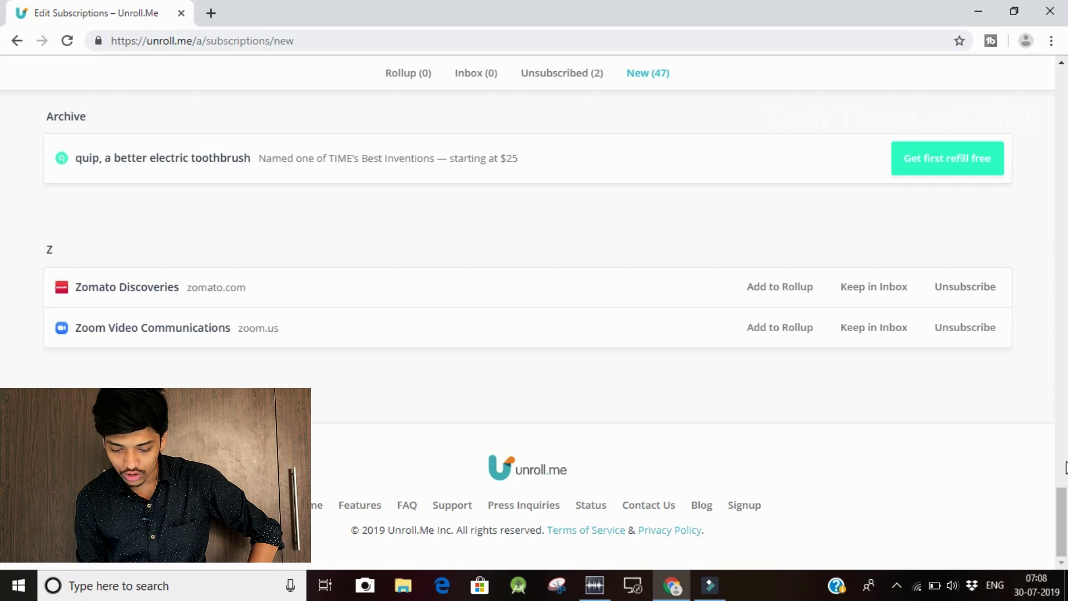
{"action": "left_click_drag", "start_coordinate": [1066, 484], "coordinate": [1062, 89]}
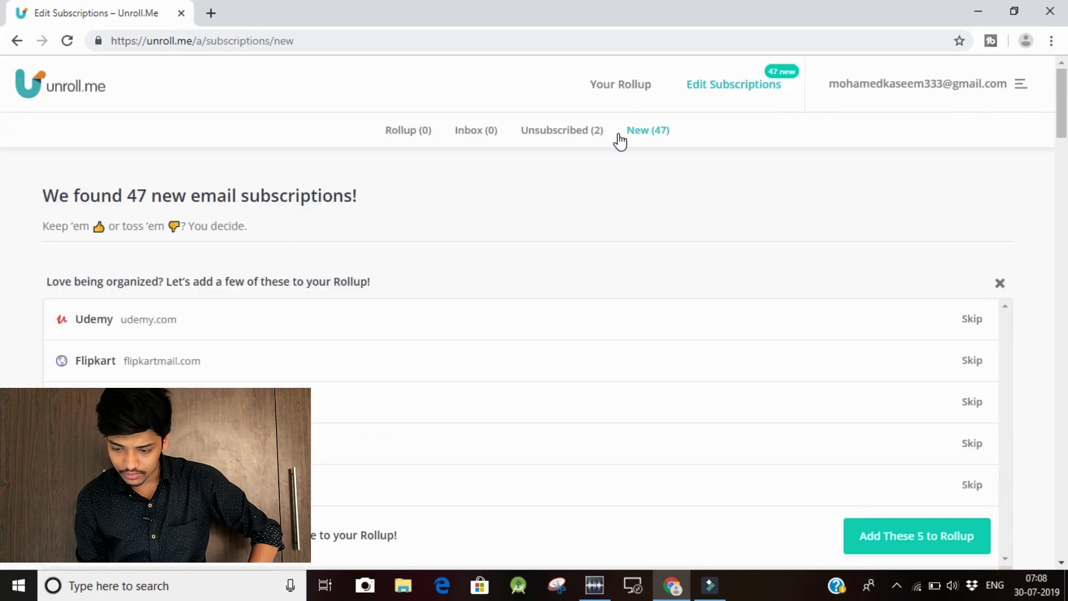
- Review the two unsubscribed senders, then open the account menu from the subscriptions list
{"action": "left_click", "coordinate": [590, 139]}
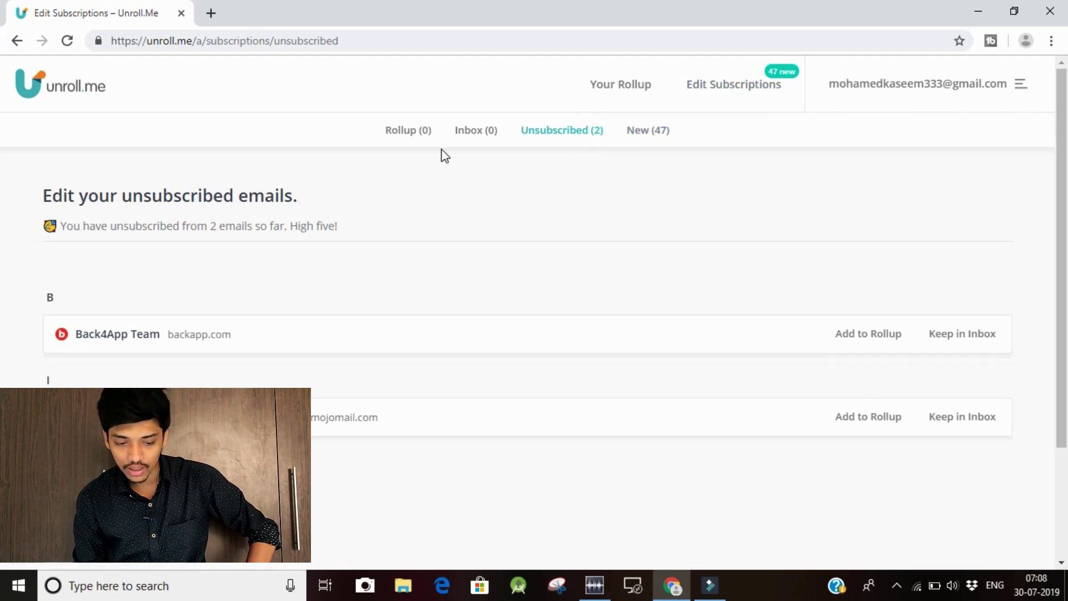
{"action": "left_click", "coordinate": [762, 89]}
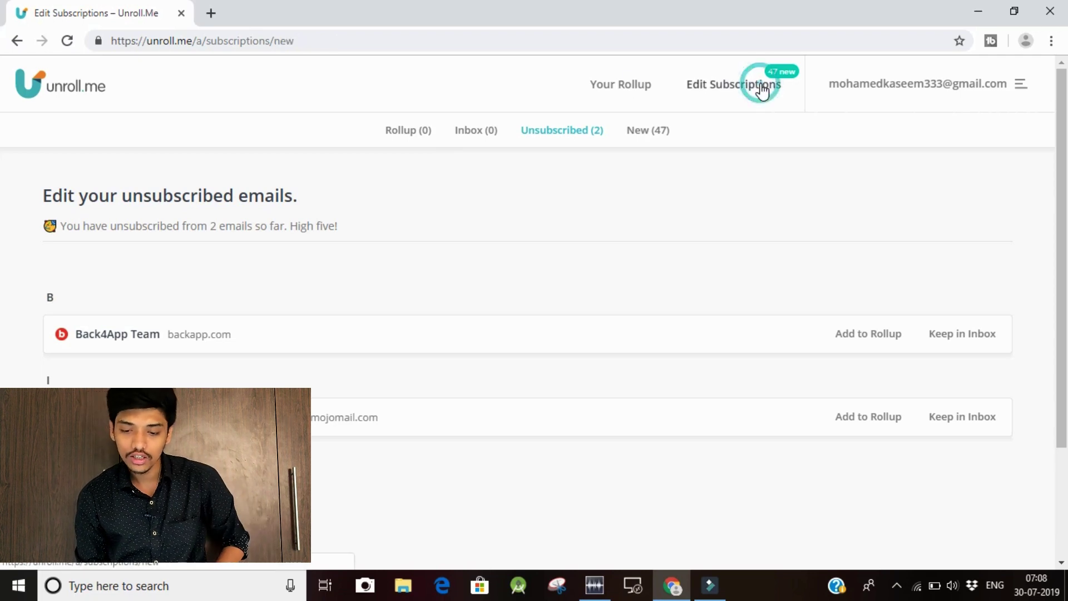
{"action": "left_click", "coordinate": [952, 87]}
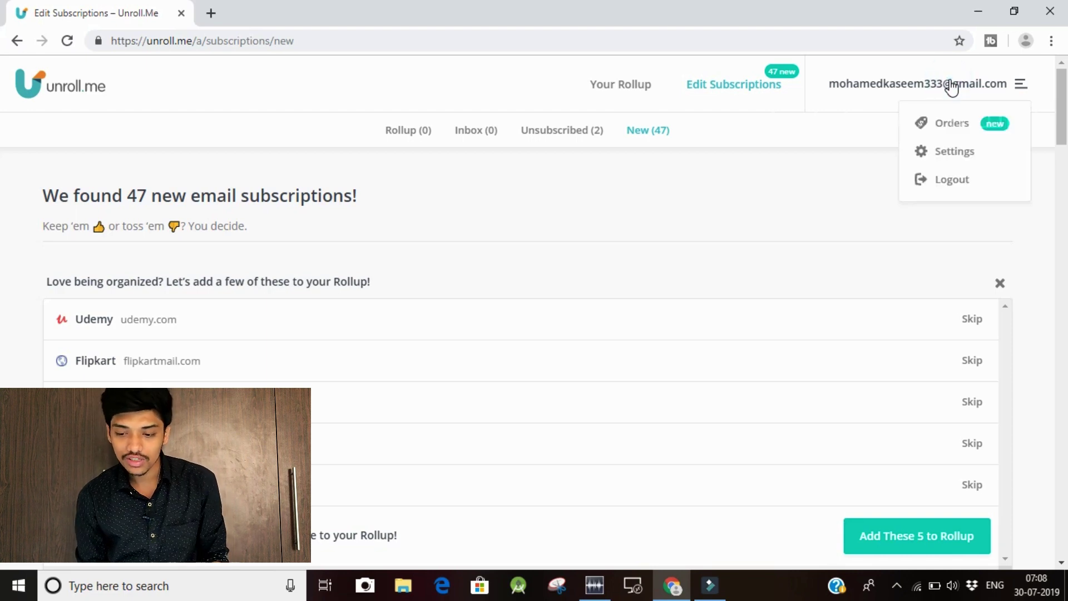
- Load gmail.com in a new Chrome tab
{"action": "left_click", "coordinate": [212, 12]}
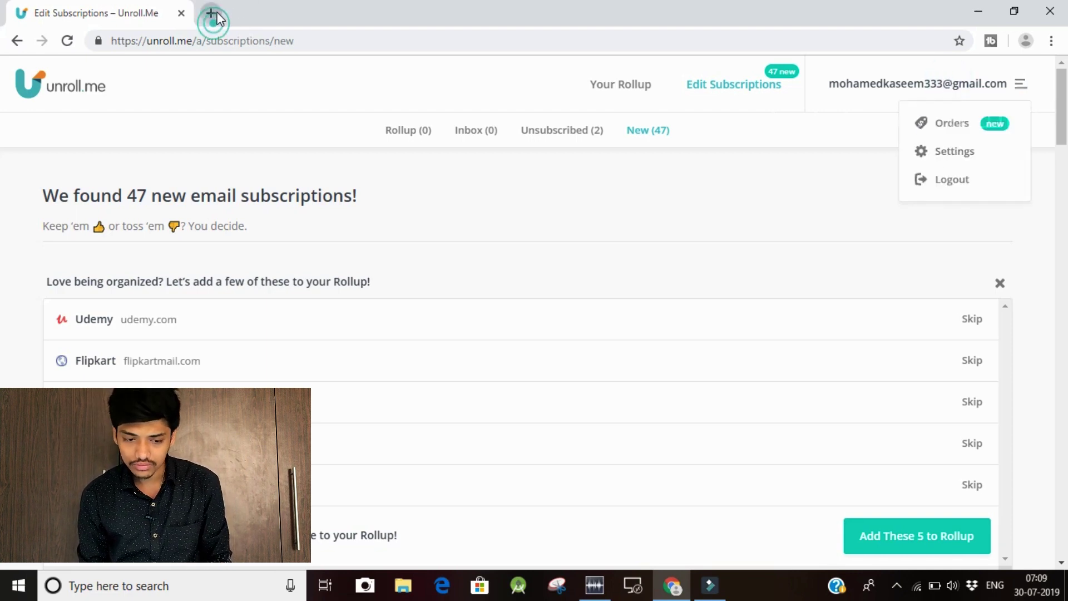
{"action": "left_click", "coordinate": [246, 40]}
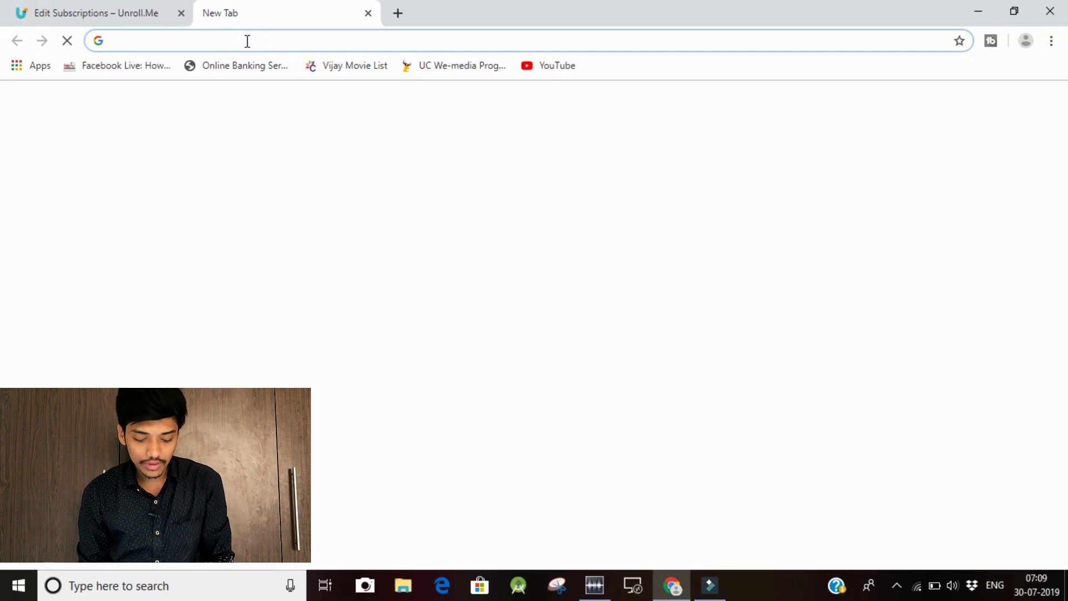
{"action": "type", "text": "gmail"}
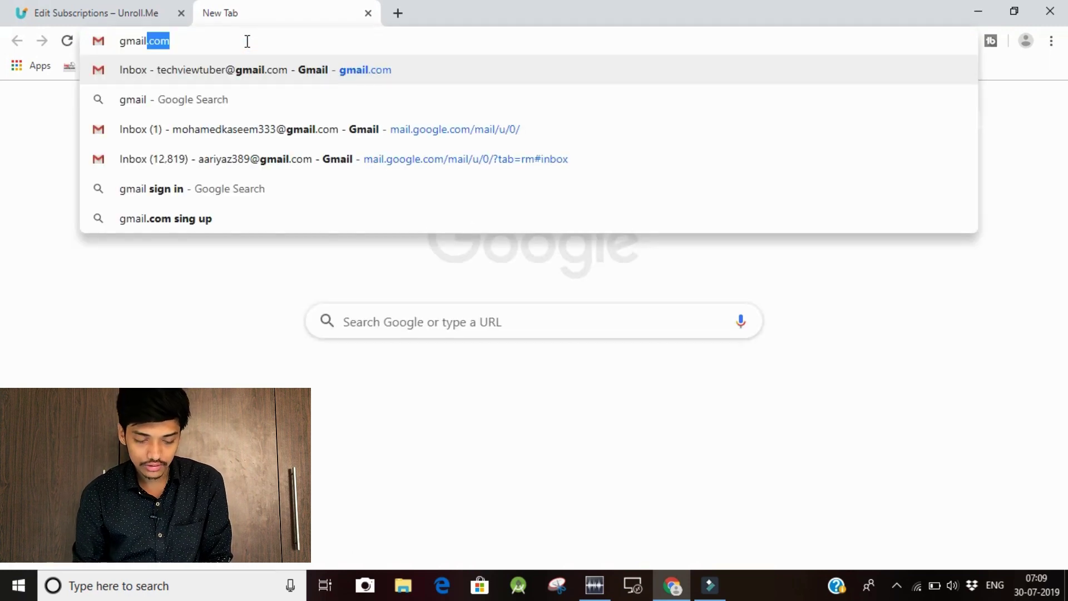
{"action": "type", "text": ".com"}
{"action": "key", "text": "Return"}
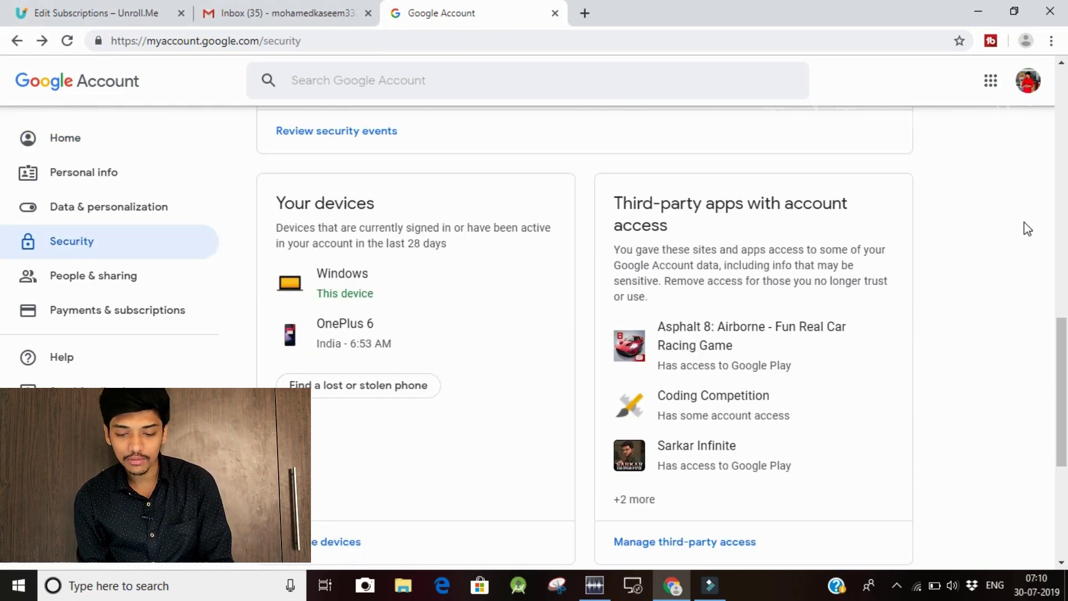
- Remove Unroll.me's access under Manage third-party access and confirm with OK
{"action": "scroll", "coordinate": [1, 379], "scroll_direction": "down", "scroll_amount": 2}
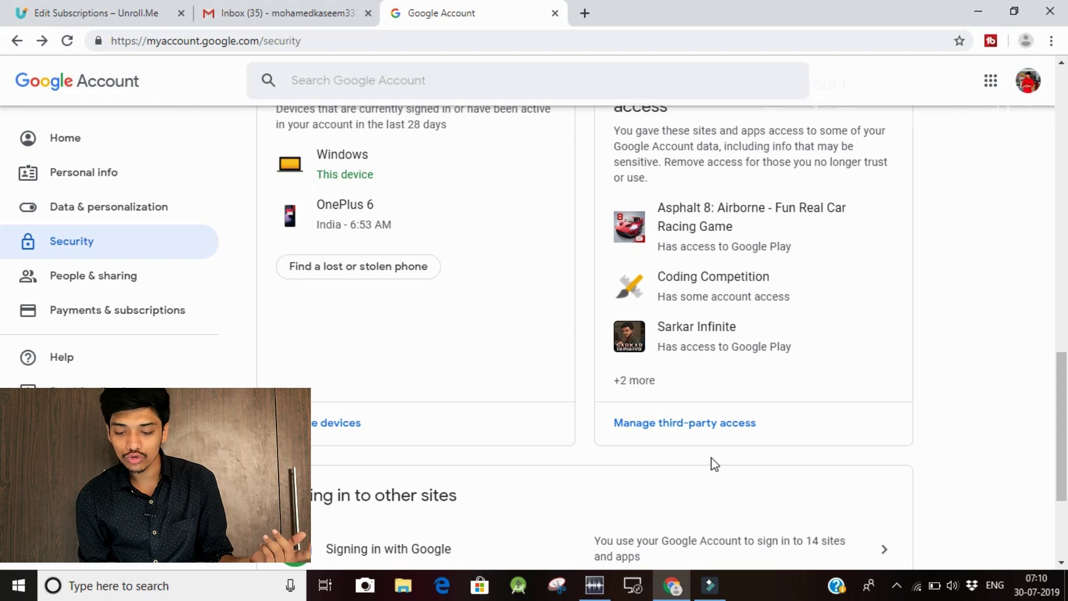
{"action": "left_click", "coordinate": [690, 429]}
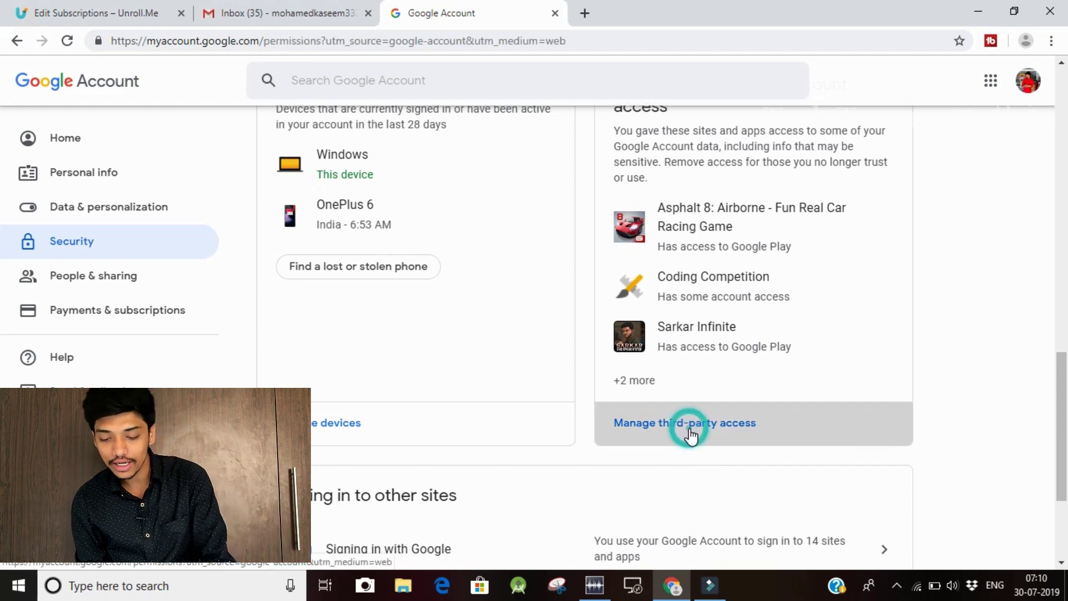
{"action": "scroll", "coordinate": [2, 190], "scroll_direction": "down", "scroll_amount": 3}
{"action": "scroll", "coordinate": [2, 217], "scroll_direction": "down", "scroll_amount": 1}
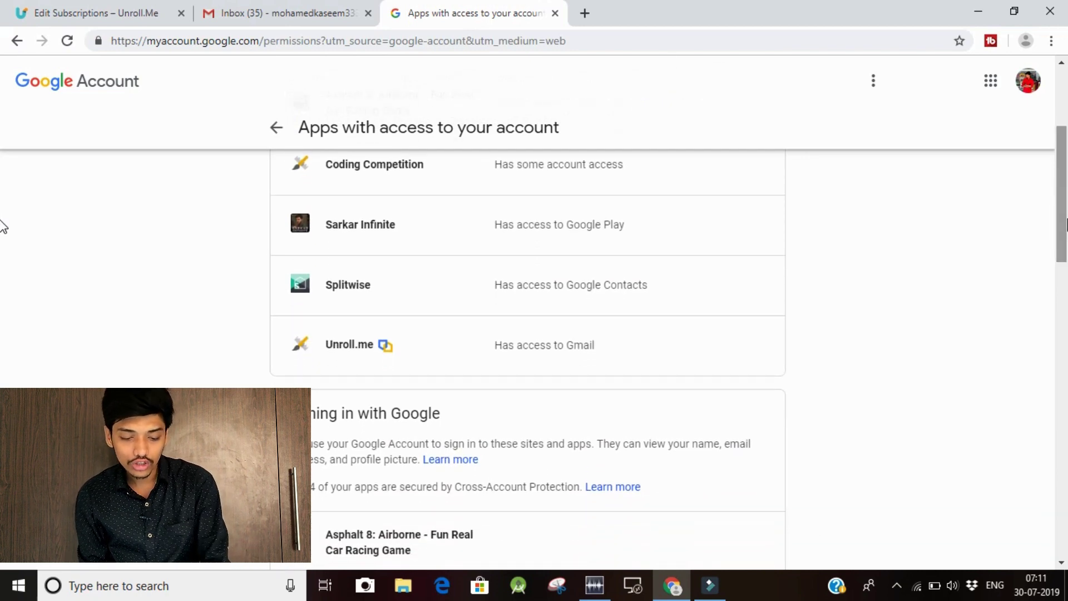
{"action": "left_click", "coordinate": [497, 354]}
{"action": "left_click", "coordinate": [715, 357]}
{"action": "left_click", "coordinate": [614, 367]}
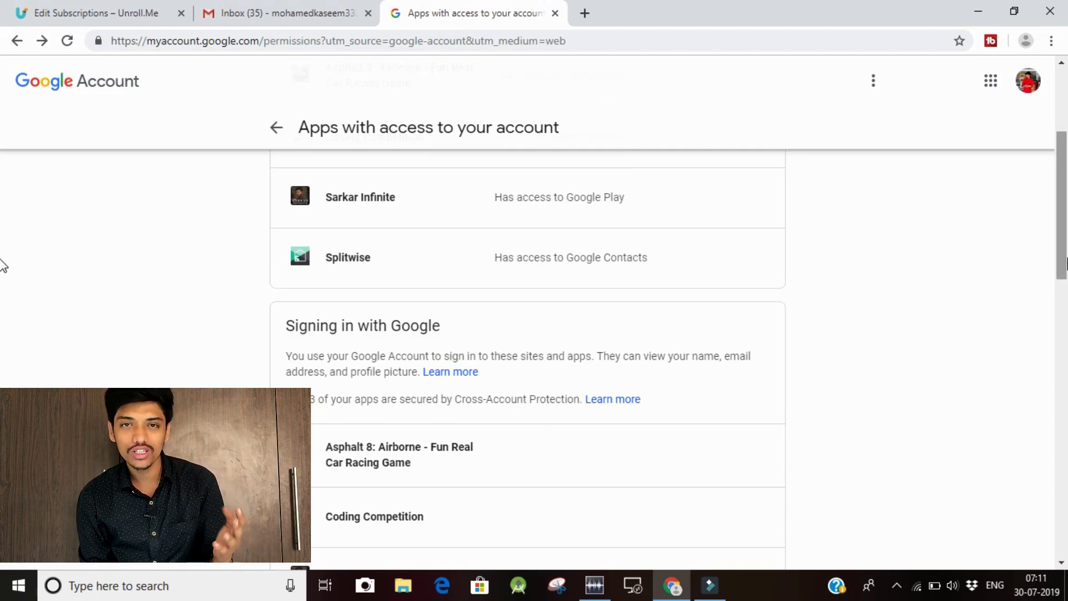
{"action": "left_click_drag", "start_coordinate": [1066, 262], "coordinate": [1066, 178]}
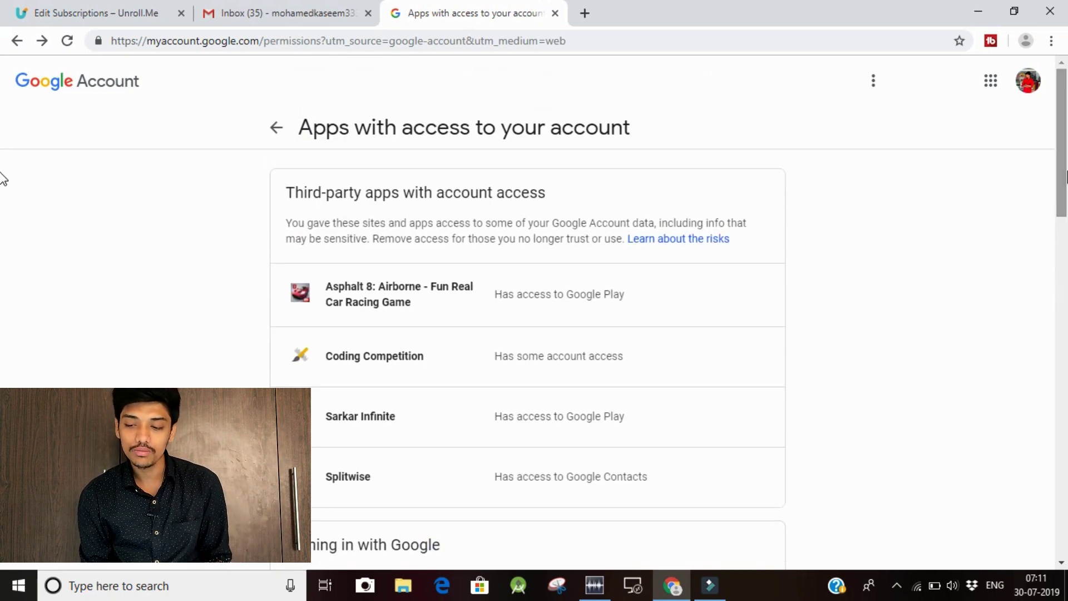